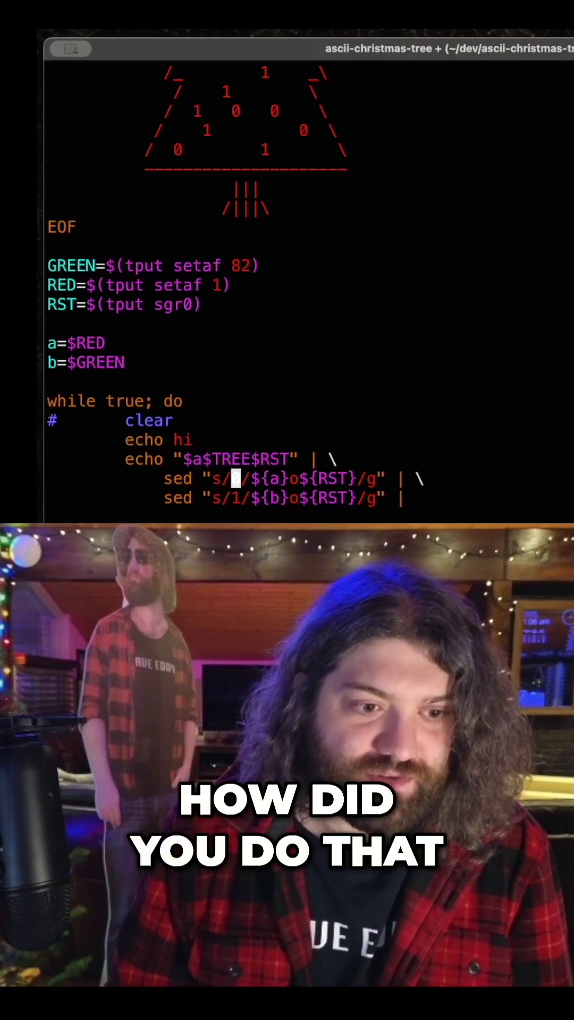
Step: Search the script for tab characters with /\t, highlighting ten matches
{"action": "key", "text": "slash"}
{"action": "type", "text": "\\"}
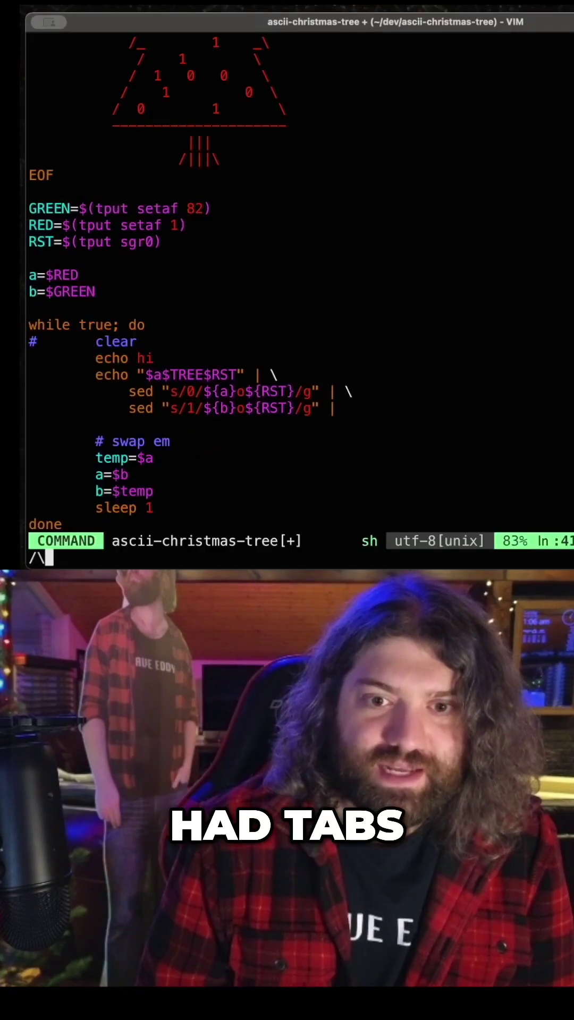
{"action": "key", "text": "BackSpace"}
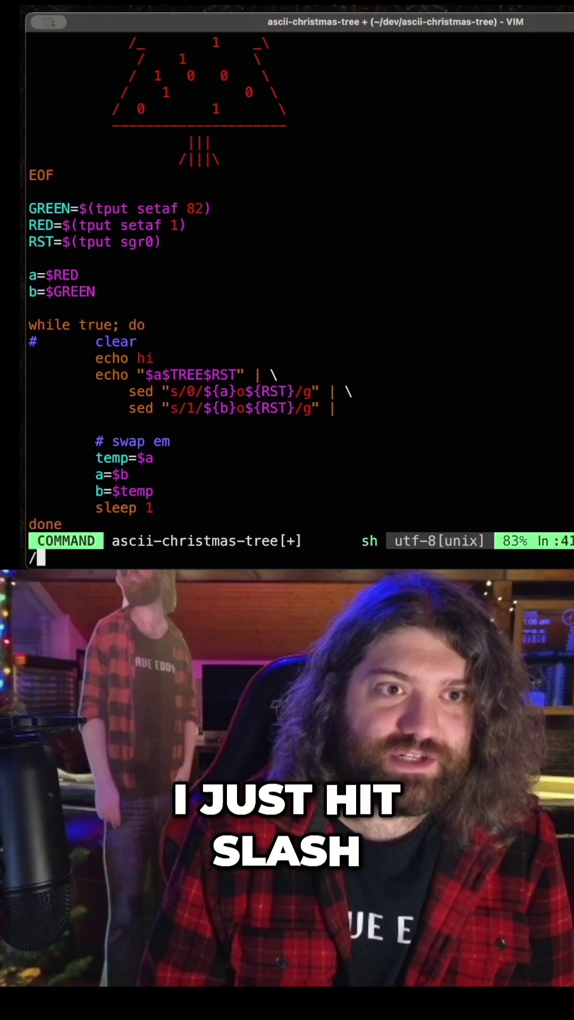
{"action": "type", "text": "\\t"}
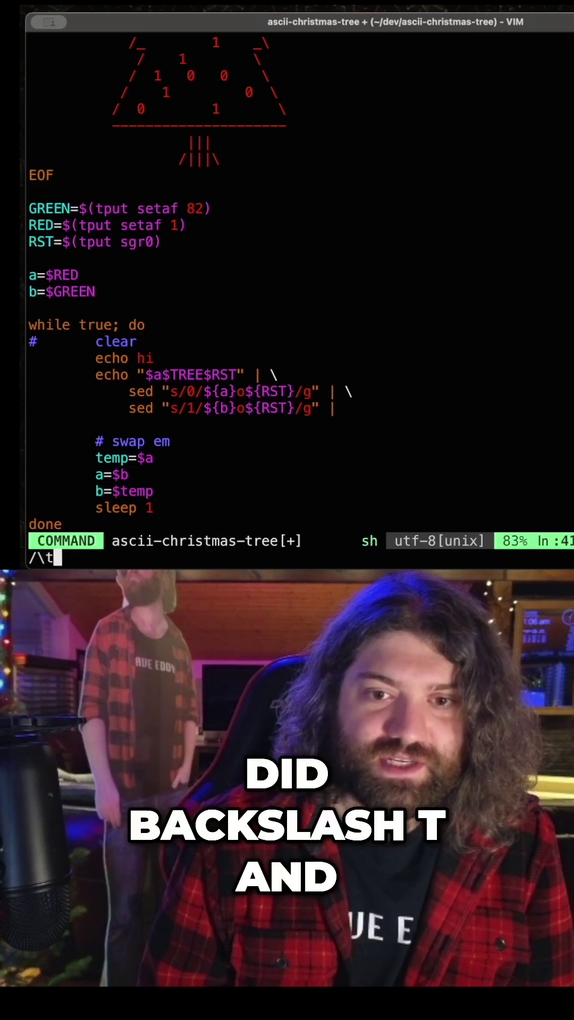
{"action": "key", "text": "Return"}
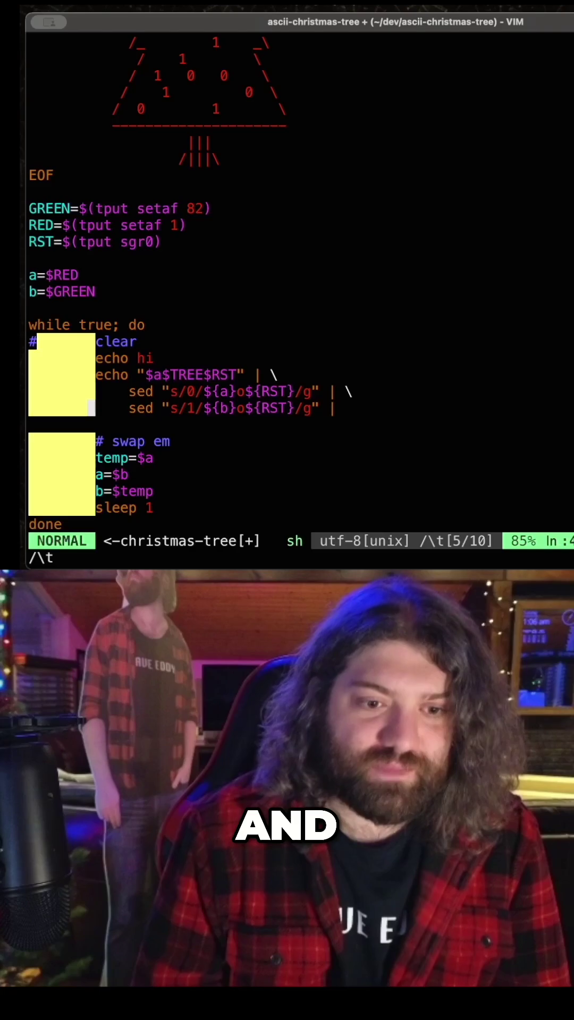
{"action": "type", "text": ":%s"}
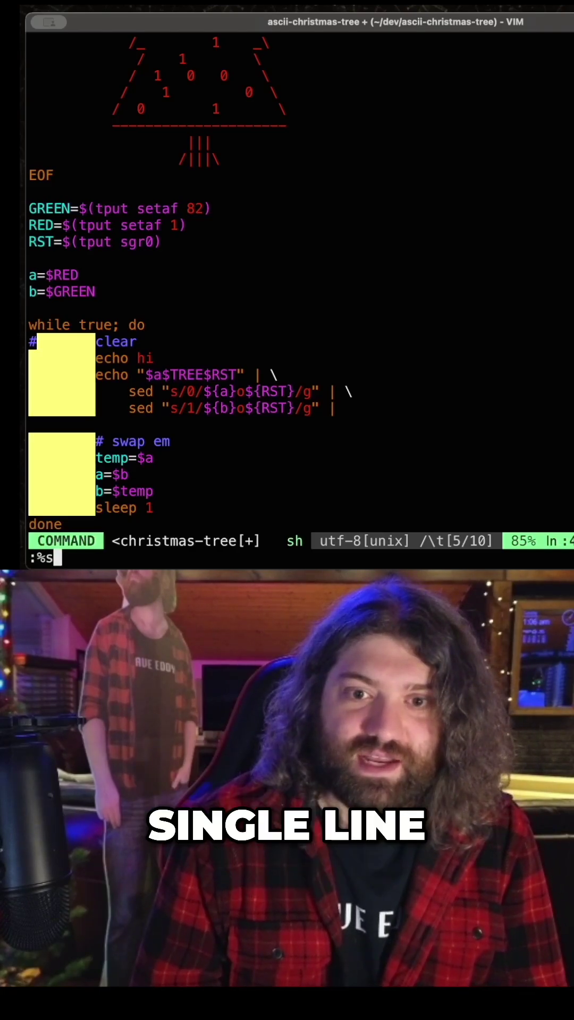
{"action": "type", "text": "/\\"}
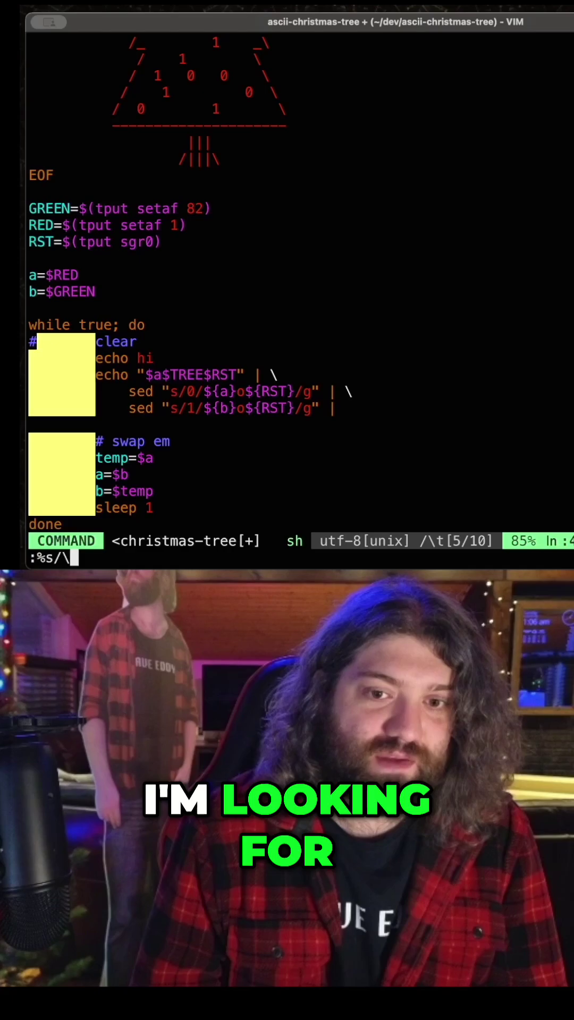
{"action": "type", "text": "t/        /g"}
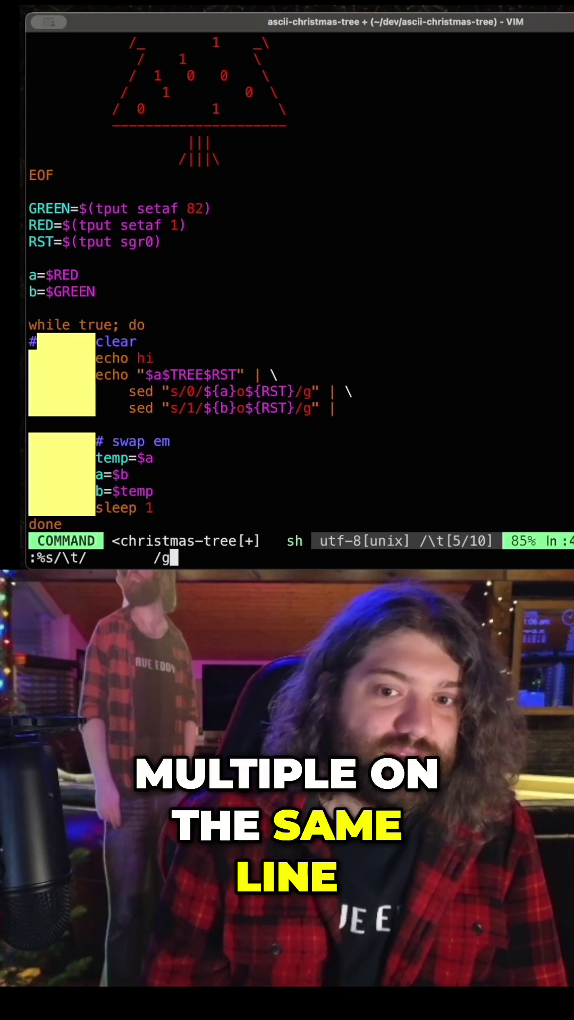
{"action": "key", "text": "ctrl+w"}
{"action": "key", "text": "ctrl+w"}
{"action": "key", "text": "ctrl+u"}
{"action": "key", "text": "Escape"}
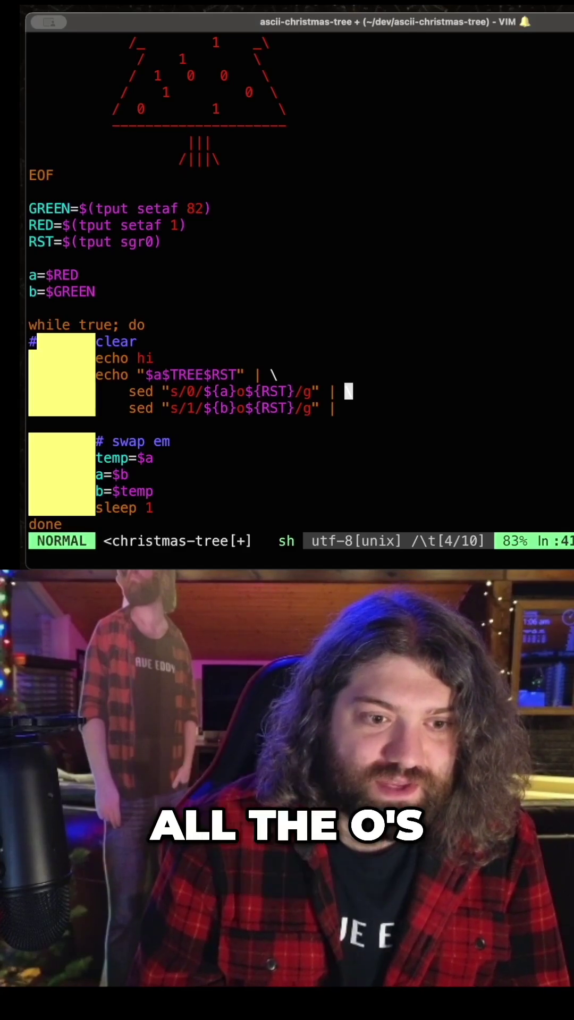
Step: Line-select the tree drawing, lines 10–20, and start a :'<,'> command
{"action": "key", "text": "ctrl+u"}
{"action": "key", "text": "ctrl+u"}
{"action": "key", "text": "j"}
{"action": "key", "text": "j"}
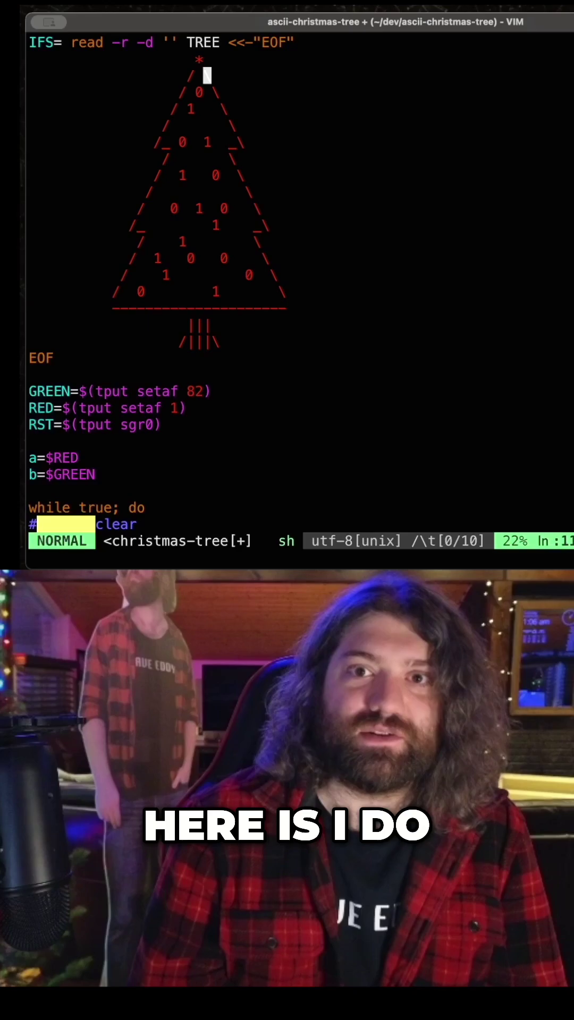
{"action": "key", "text": "k"}
{"action": "key", "text": "shift+v"}
{"action": "key", "text": "j"}
{"action": "key", "text": "j"}
{"action": "key", "text": "j"}
{"action": "key", "text": "j"}
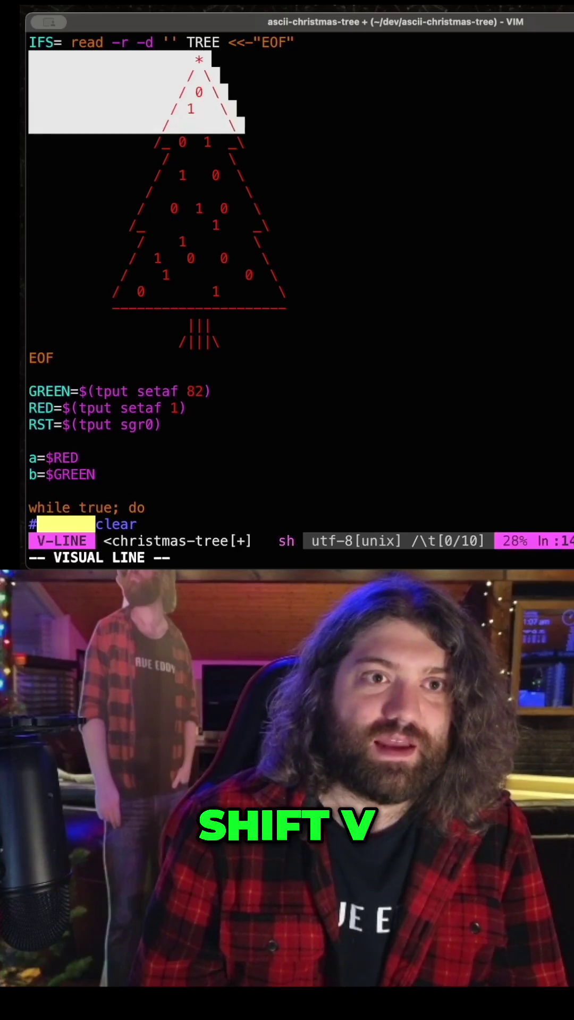
{"action": "key", "text": "j"}
{"action": "key", "text": "j"}
{"action": "key", "text": "j"}
{"action": "key", "text": "j"}
{"action": "key", "text": "j"}
{"action": "key", "text": "j"}
{"action": "key", "text": "j"}
{"action": "key", "text": "j"}
{"action": "key", "text": "j"}
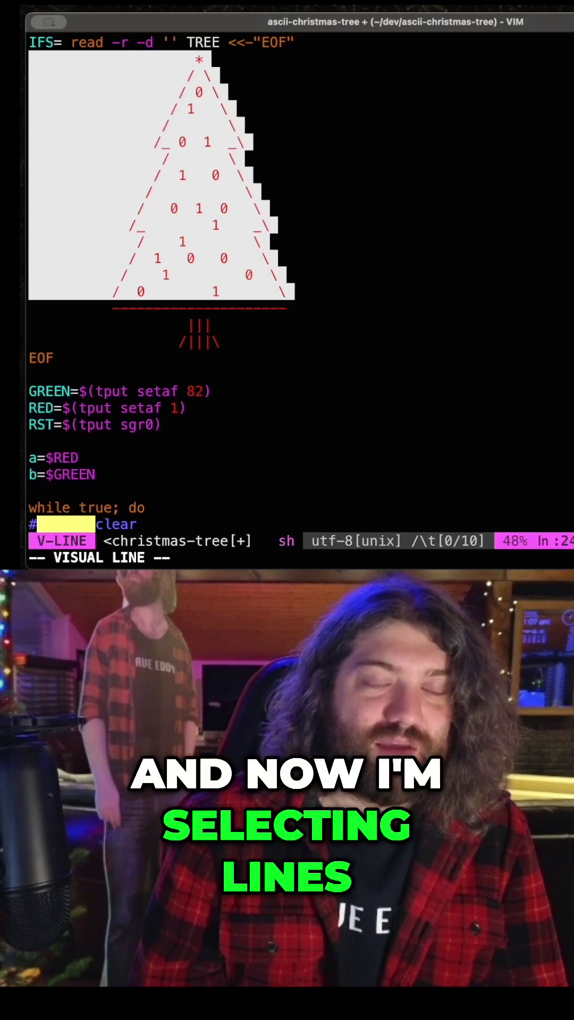
{"action": "key", "text": "j"}
{"action": "key", "text": "colon"}
{"action": "type", "text": ":'<,'>"}
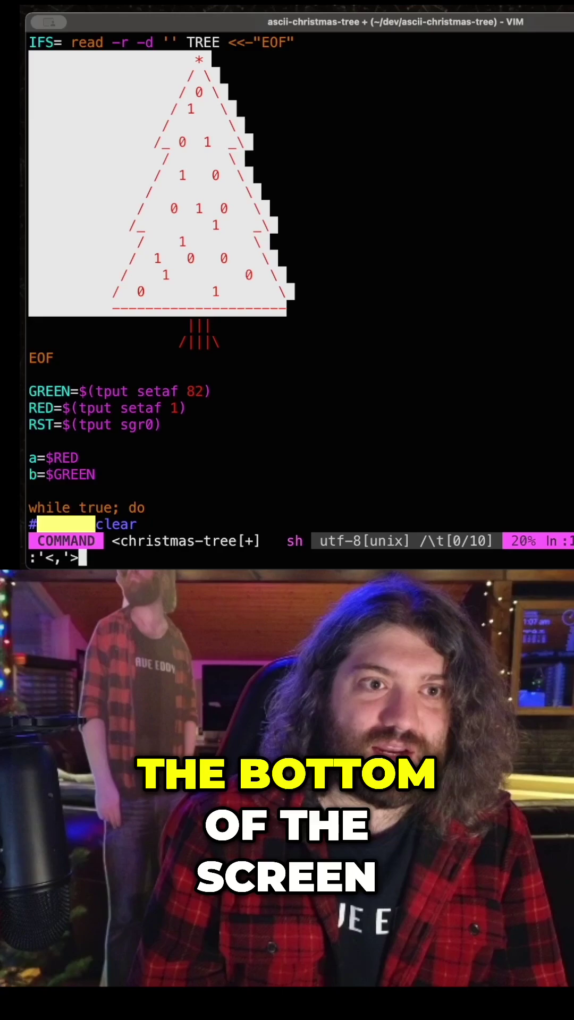
{"action": "type", "text": "s/"}
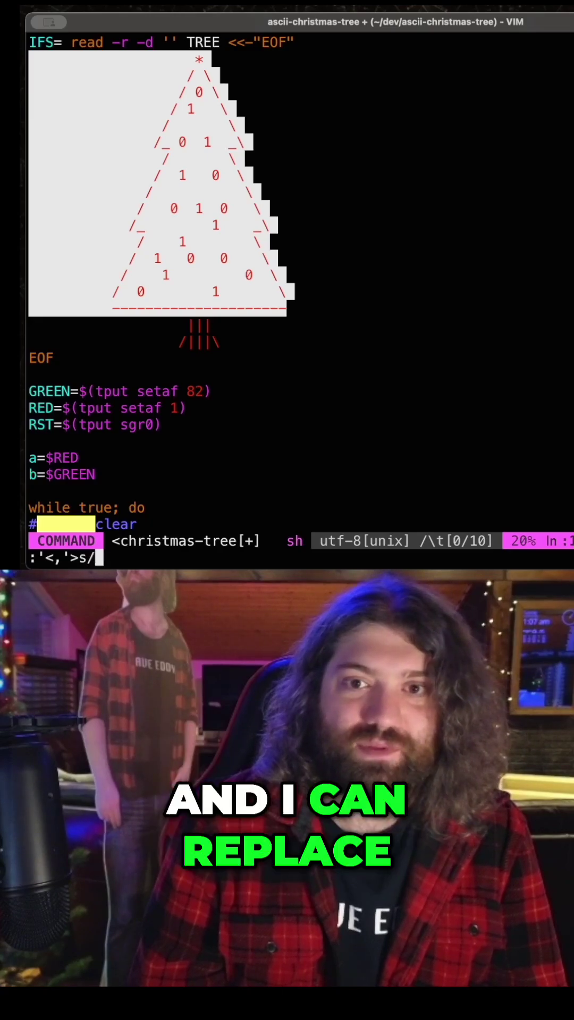
{"action": "type", "text": "1/"}
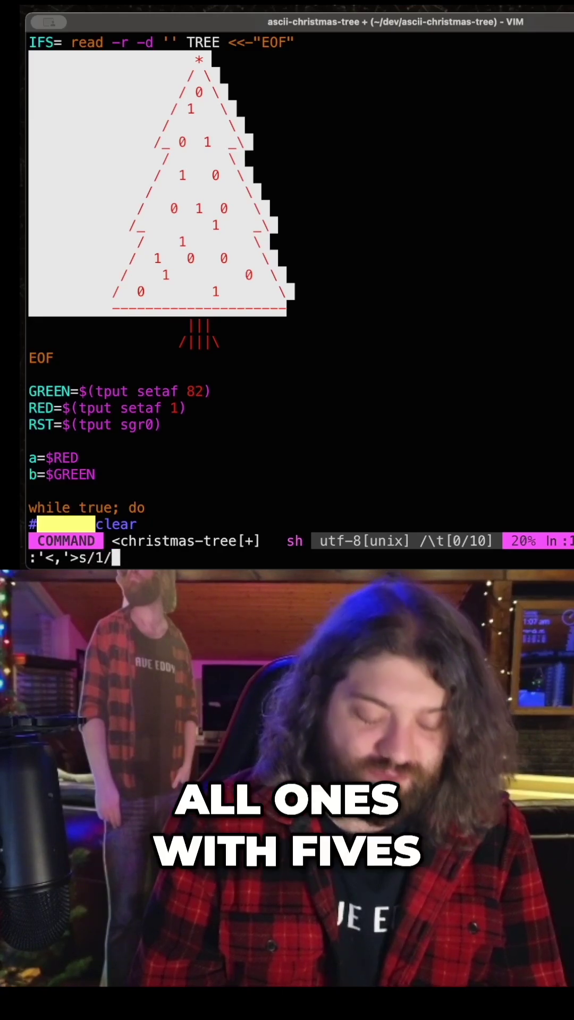
{"action": "type", "text": "5/g"}
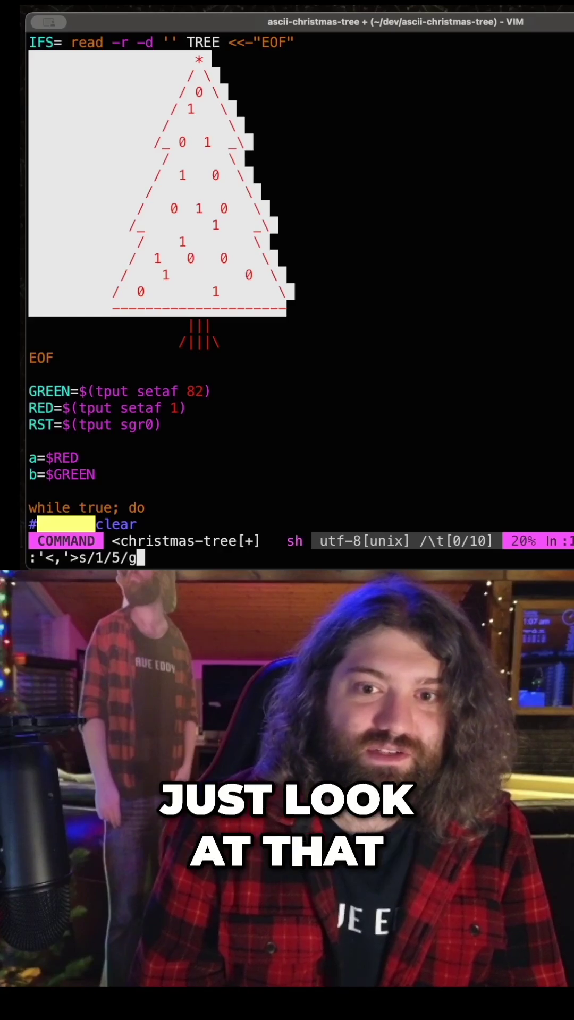
Step: Run :'<,'>s/1/5/g, making 9 substitutions on the tree's 9 lines
{"action": "key", "text": "Return"}
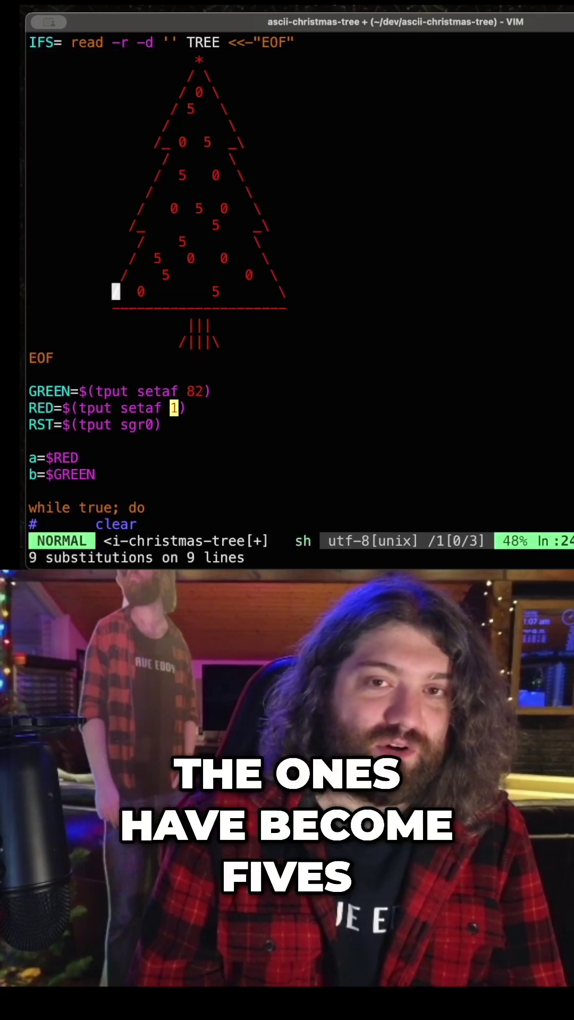
Step: Undo the 1-to-5 substitution and clear search highlighting with :nohl
{"action": "key", "text": "u"}
{"action": "type", "text": ":nohl"}
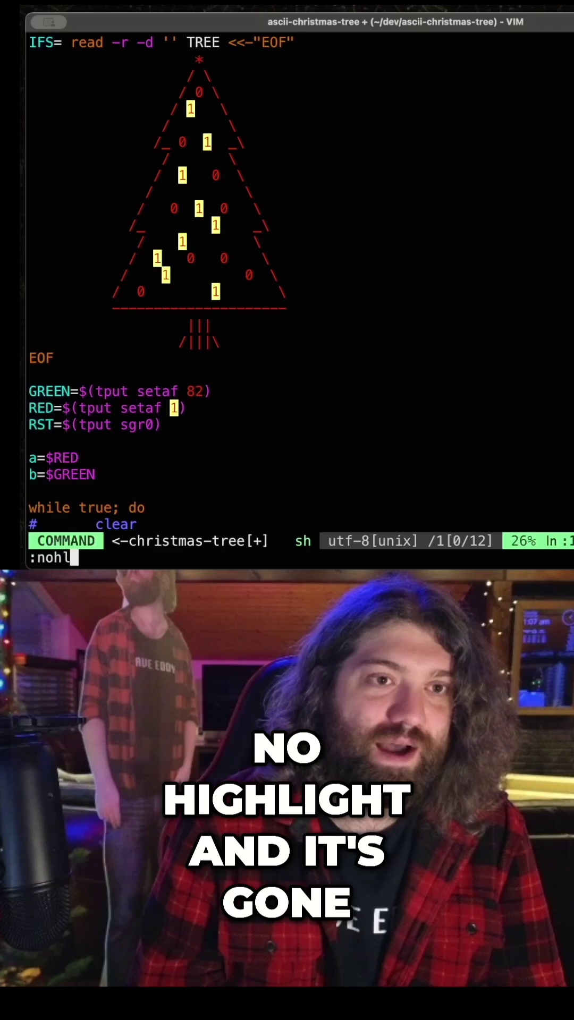
{"action": "key", "text": "Return"}
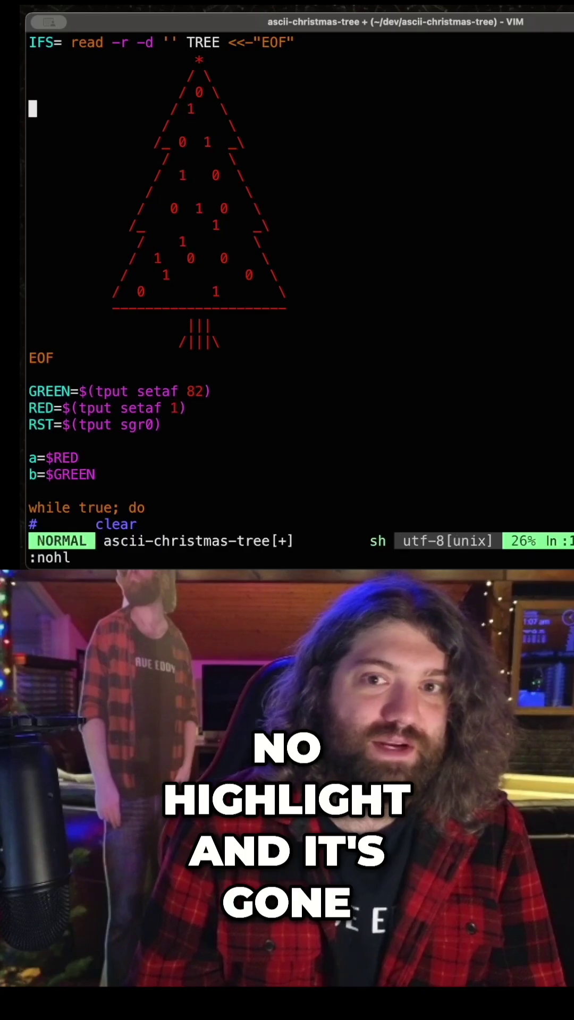